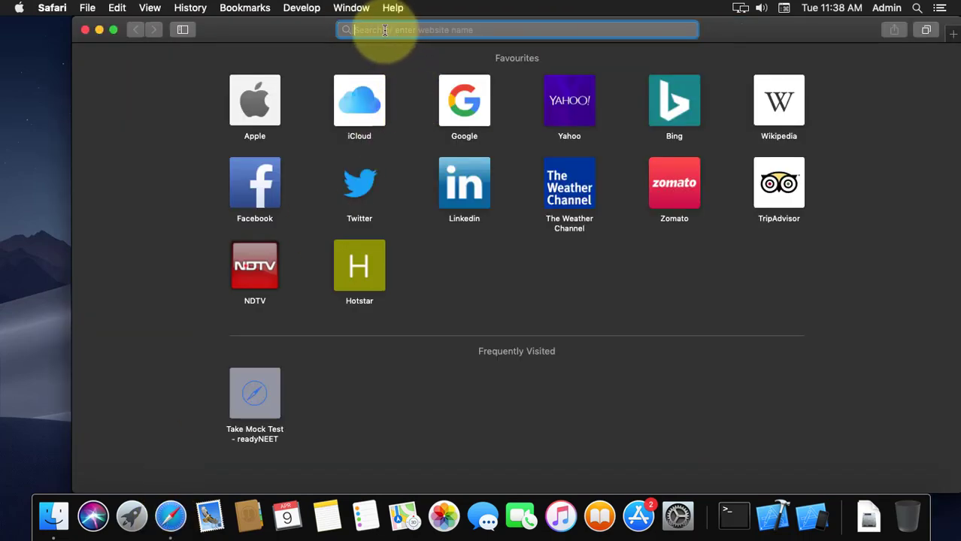
Search Google for "xampp" and open the Download XAMPP page on apachefriends.org
{"action": "type", "text": "xa"}
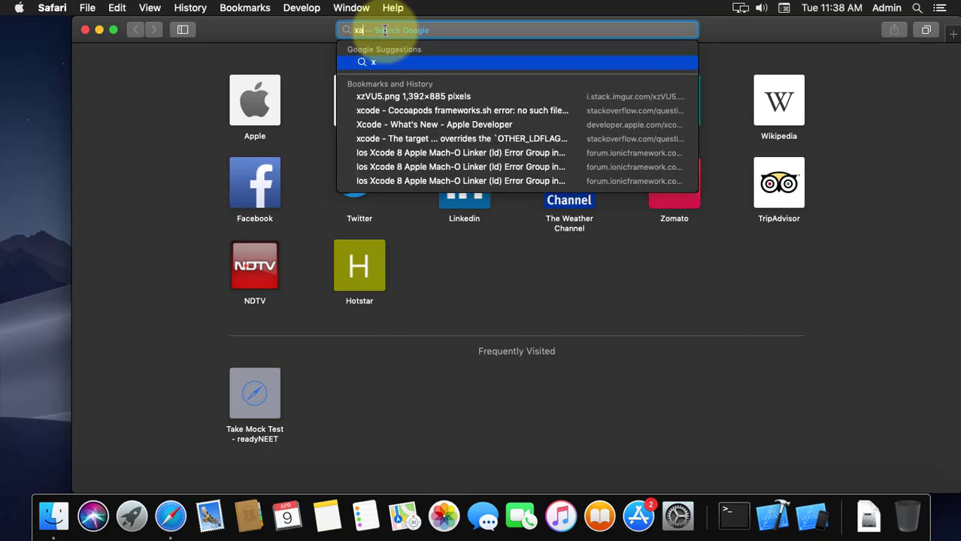
{"action": "type", "text": "mpp"}
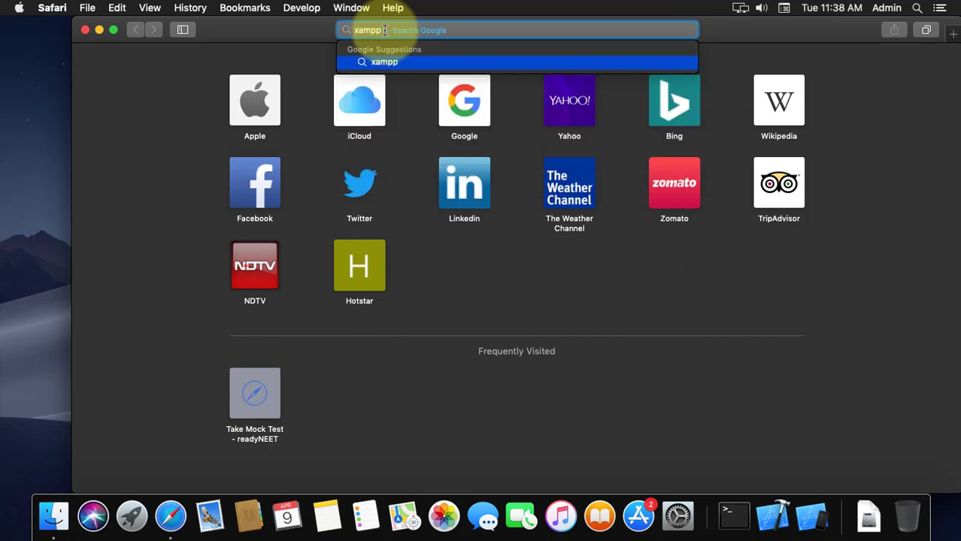
{"action": "key", "text": "Escape"}
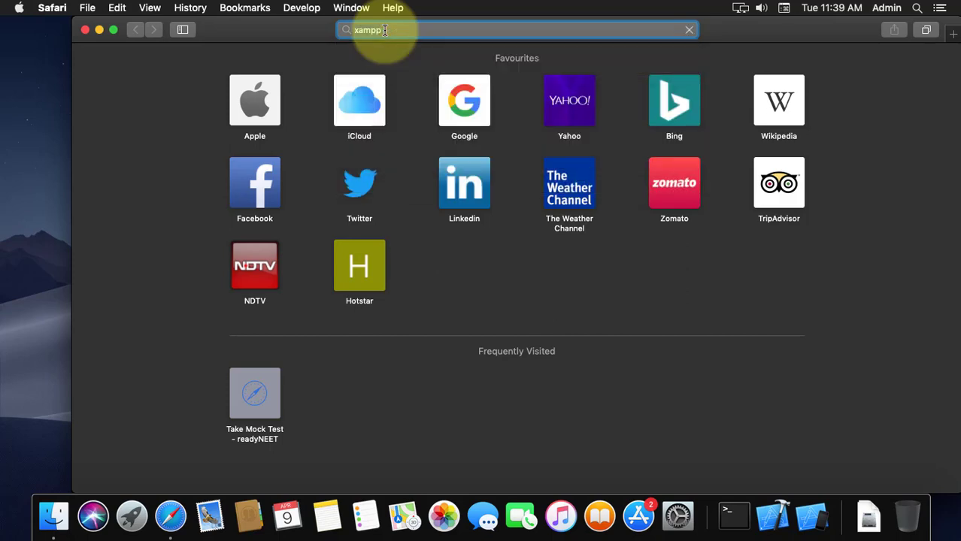
{"action": "key", "text": "Return"}
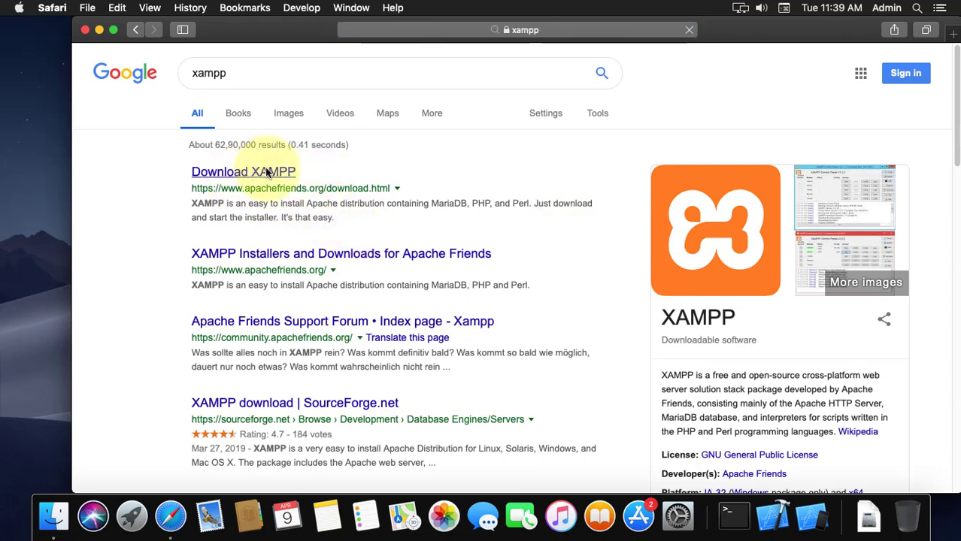
{"action": "left_click", "coordinate": [267, 173]}
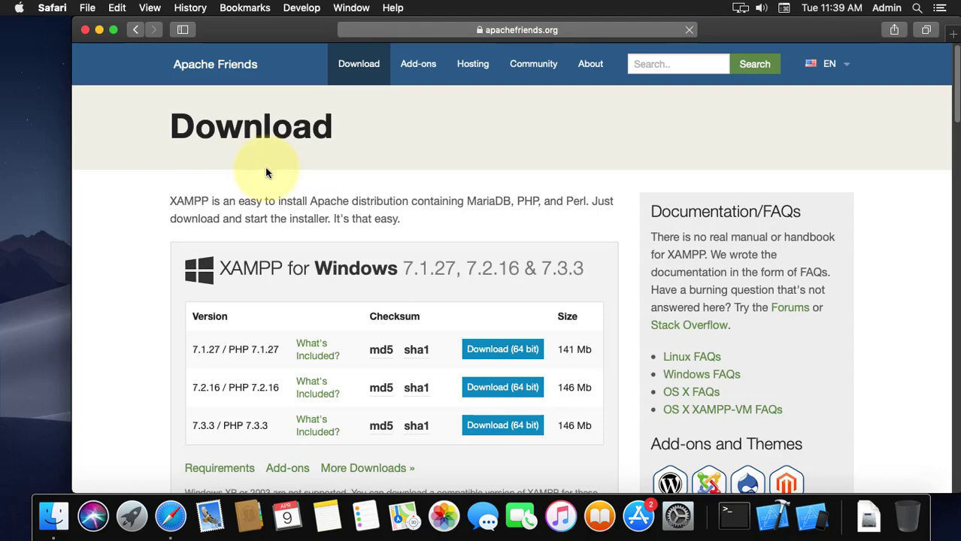
Download the 64-bit, 145 Mb build of XAMPP for OS X, version 7.1.27 / PHP 7.1.27
{"action": "scroll", "coordinate": [320, 265], "scroll_direction": "down", "scroll_amount": 10}
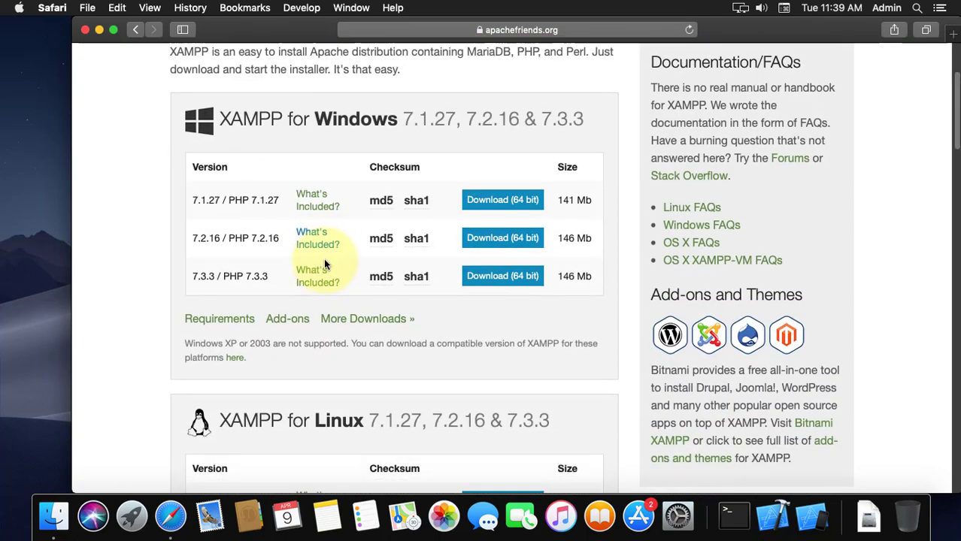
{"action": "scroll", "coordinate": [357, 319], "scroll_direction": "down", "scroll_amount": 3}
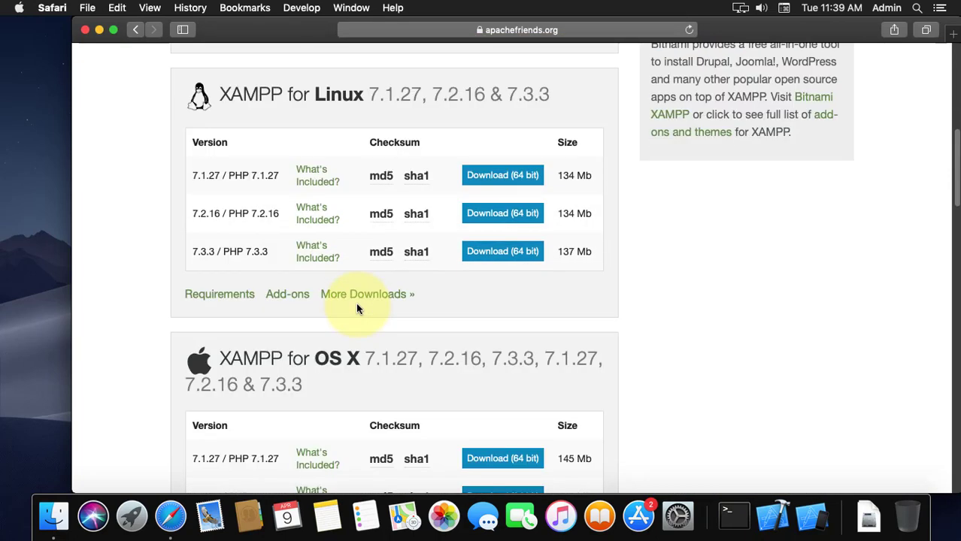
{"action": "scroll", "coordinate": [315, 322], "scroll_direction": "down", "scroll_amount": 1}
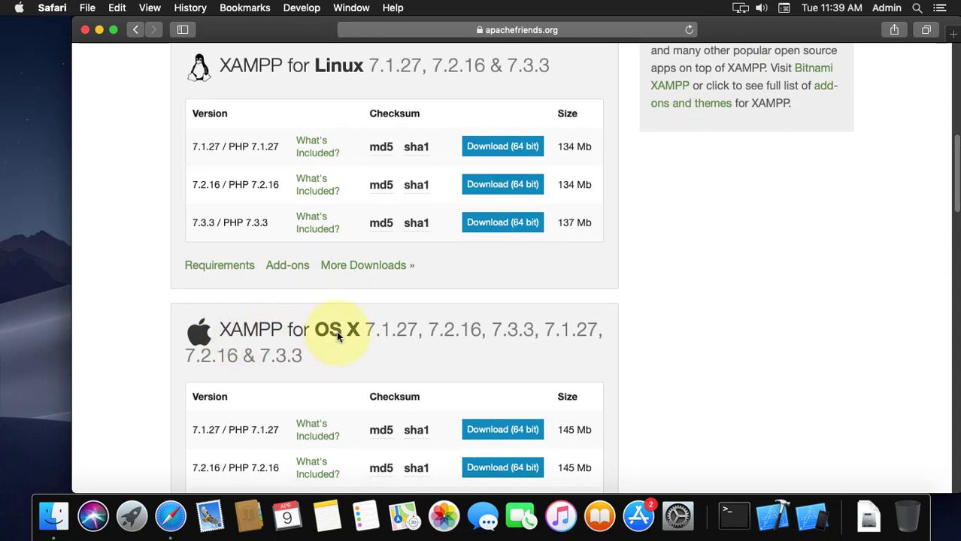
{"action": "scroll", "coordinate": [336, 331], "scroll_direction": "down", "scroll_amount": 1}
{"action": "scroll", "coordinate": [315, 287], "scroll_direction": "down", "scroll_amount": 3}
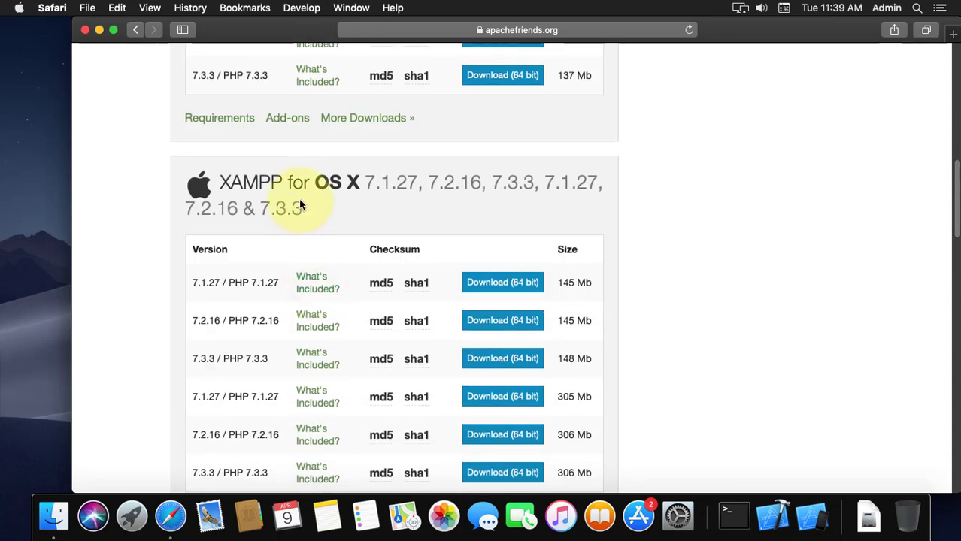
{"action": "scroll", "coordinate": [299, 204], "scroll_direction": "down", "scroll_amount": 1}
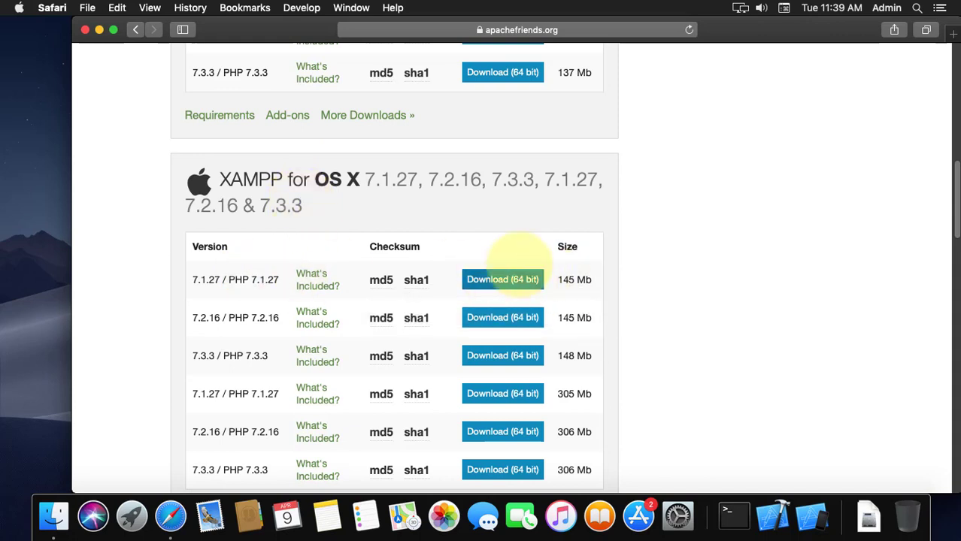
{"action": "left_click", "coordinate": [512, 283]}
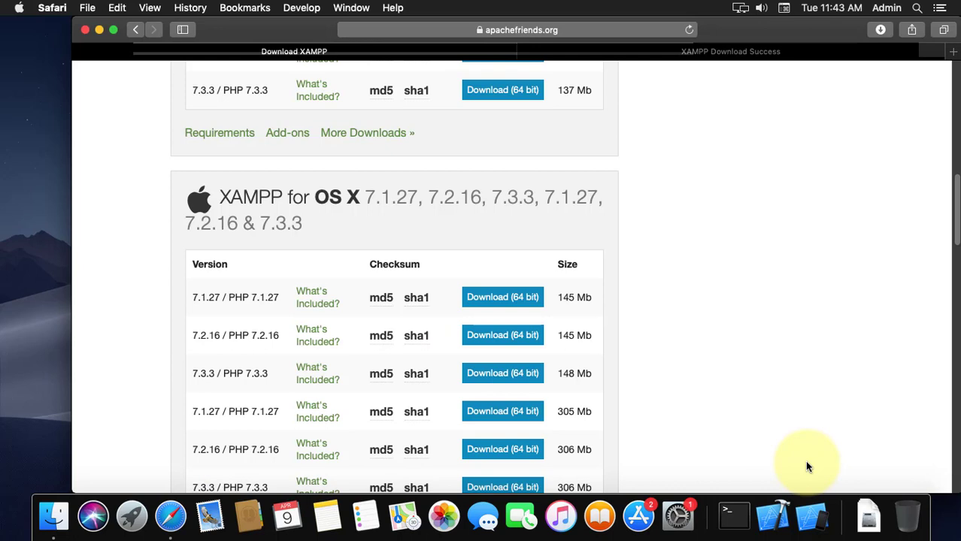
Open the downloaded xampp-osx-7.1.27-1-installer.dmg and minimise the browser window
{"action": "left_click", "coordinate": [881, 30]}
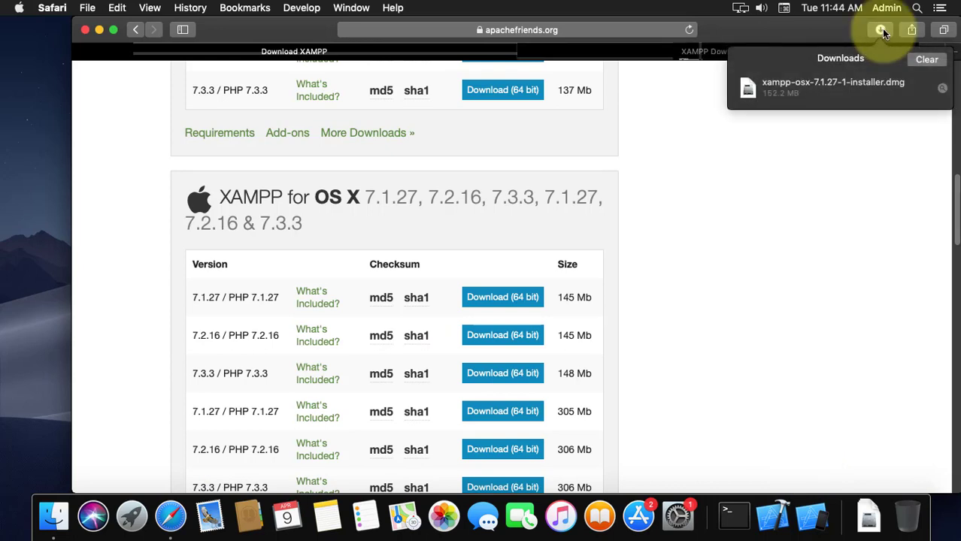
{"action": "left_click", "coordinate": [784, 88]}
{"action": "right_click", "coordinate": [784, 88]}
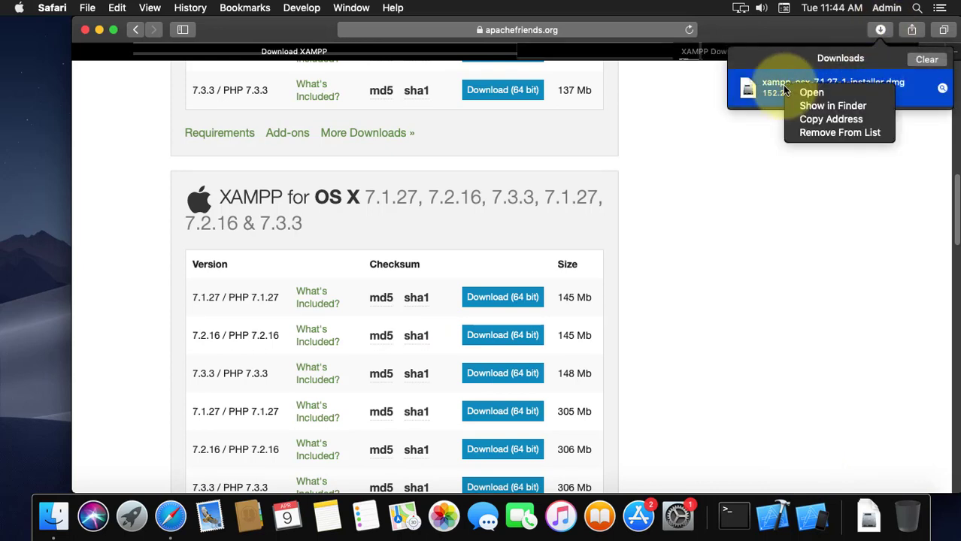
{"action": "left_click", "coordinate": [811, 93]}
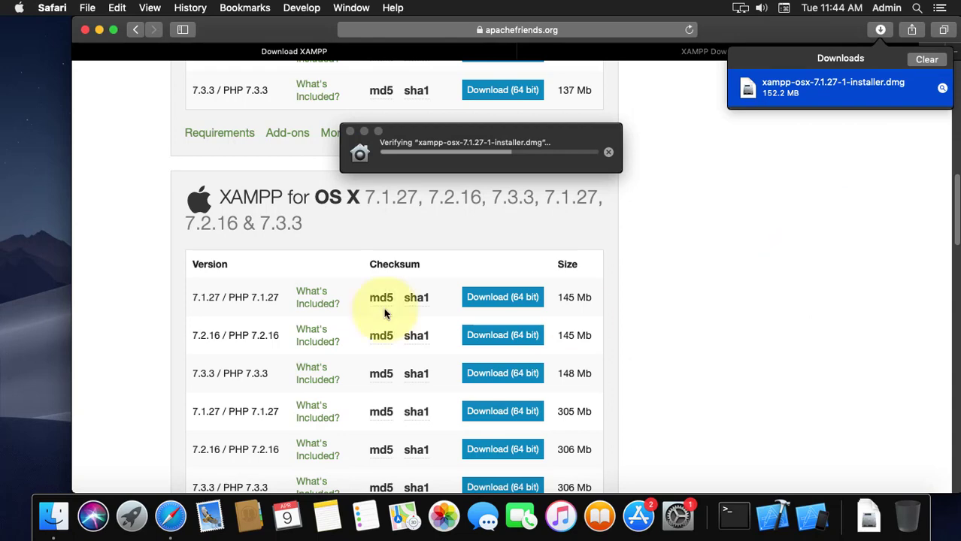
{"action": "left_click", "coordinate": [99, 28]}
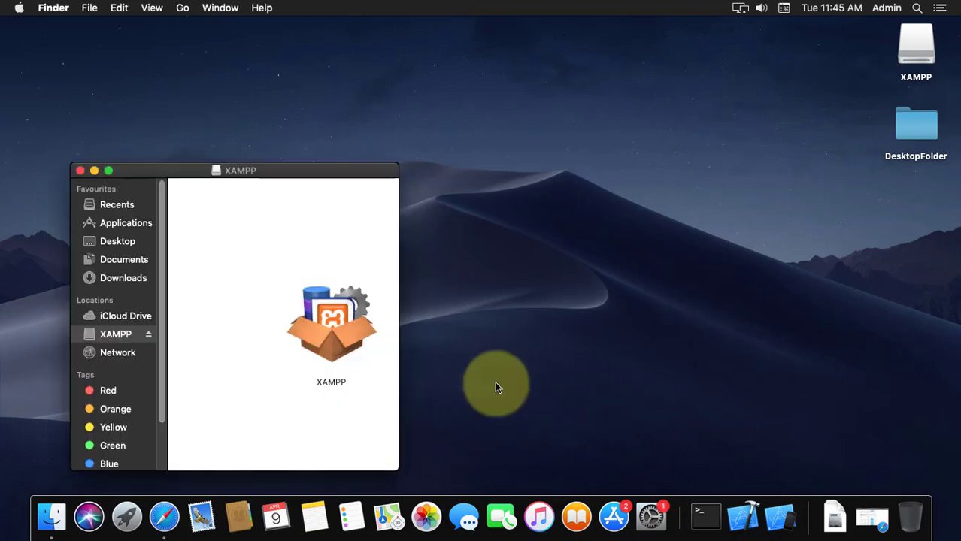
Launch the XAMPP installer from the mounted disk image, allow it to open, and authorise it with the account password
{"action": "left_click", "coordinate": [333, 331]}
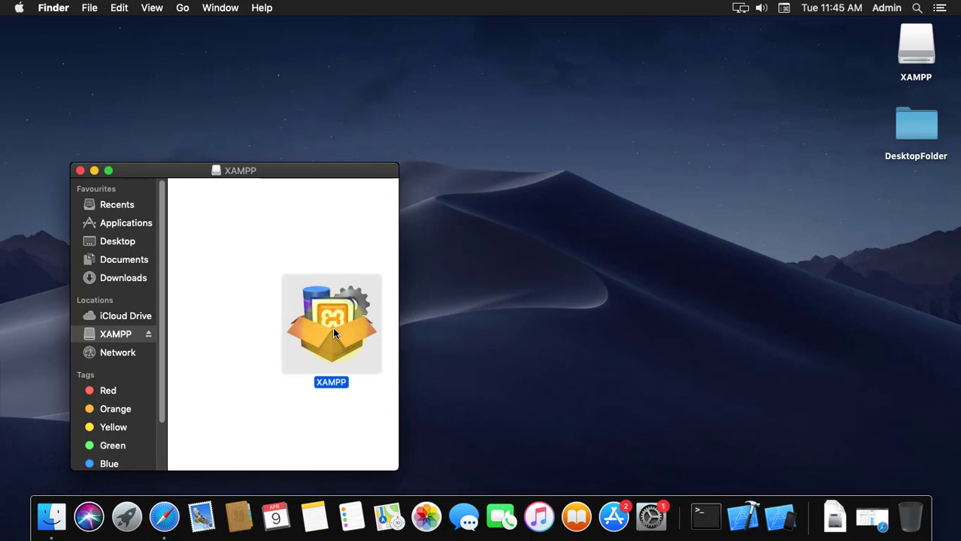
{"action": "double_click", "coordinate": [332, 330]}
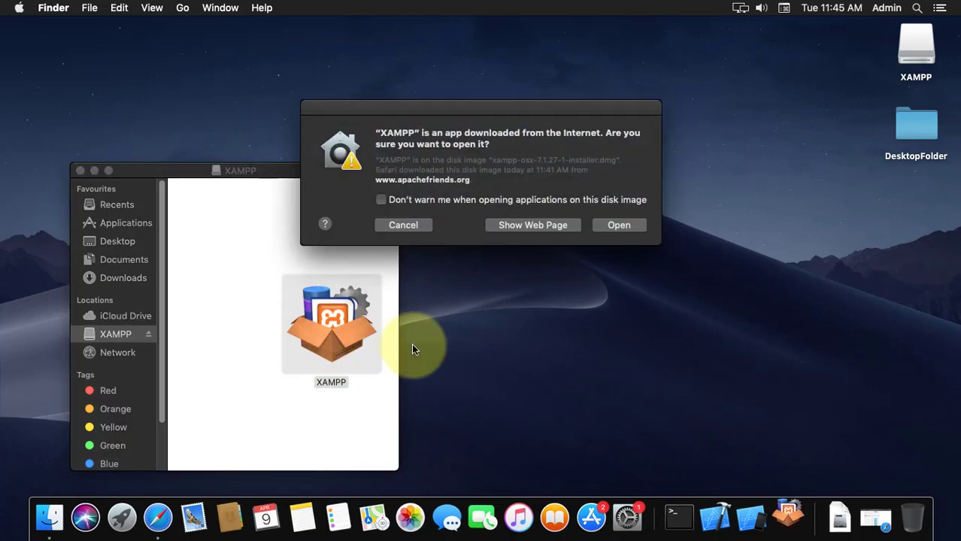
{"action": "left_click", "coordinate": [619, 227]}
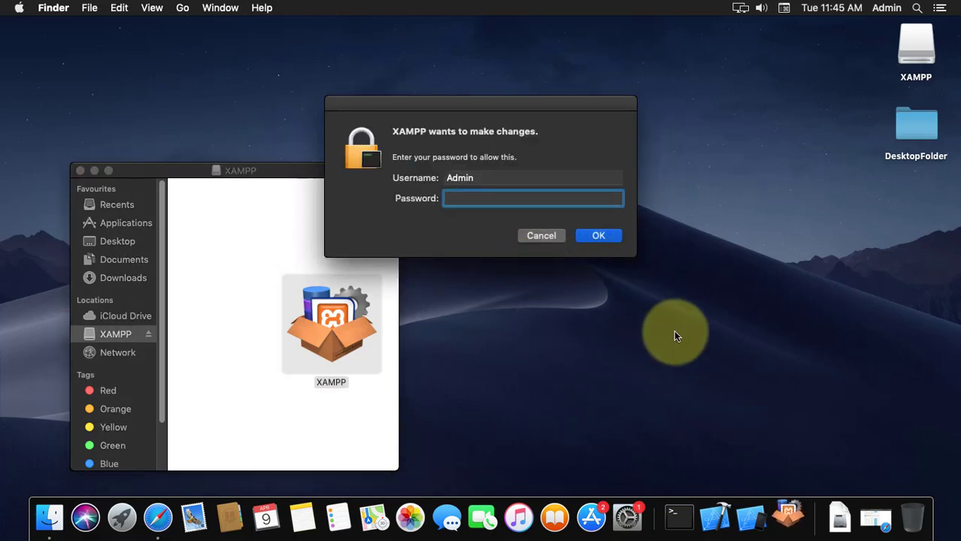
{"action": "type", "text": "***"}
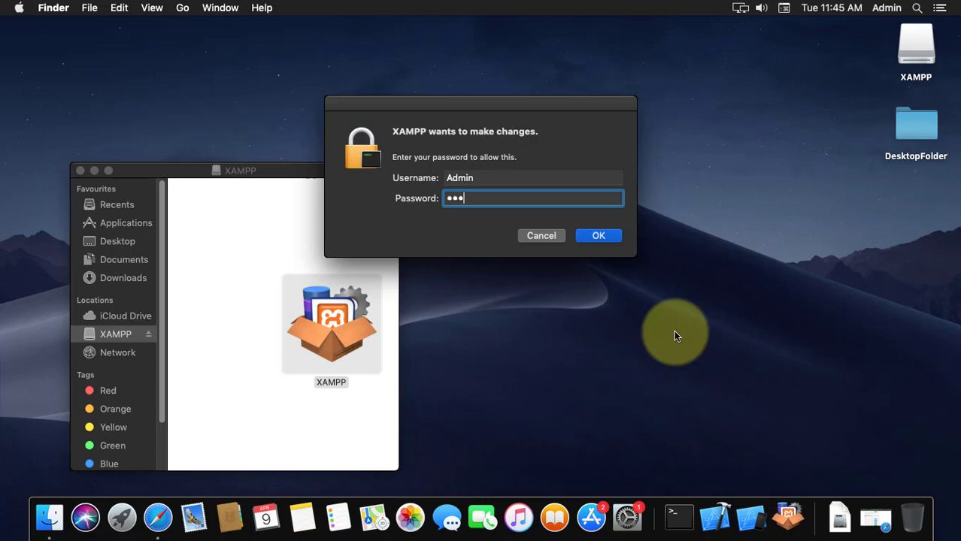
{"action": "type", "text": "*****"}
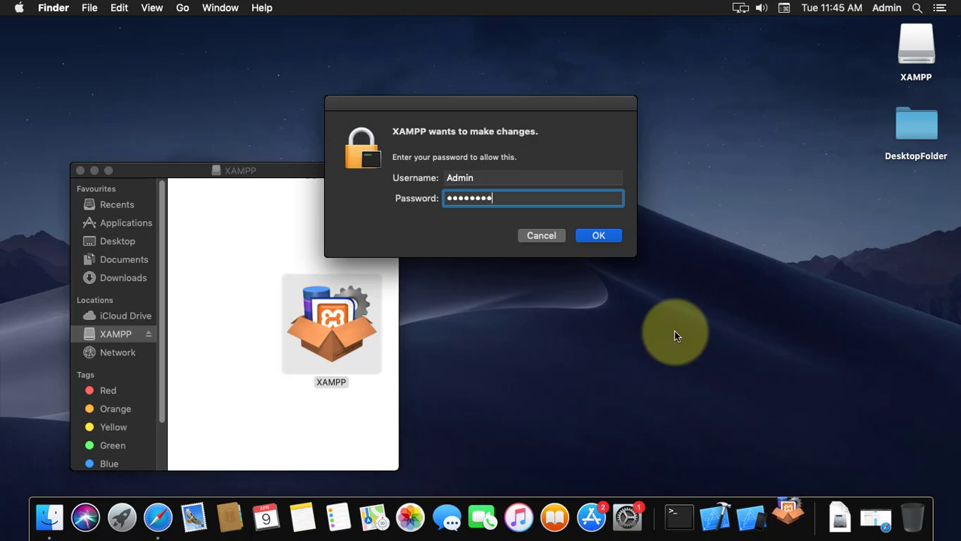
{"action": "key", "text": "Return"}
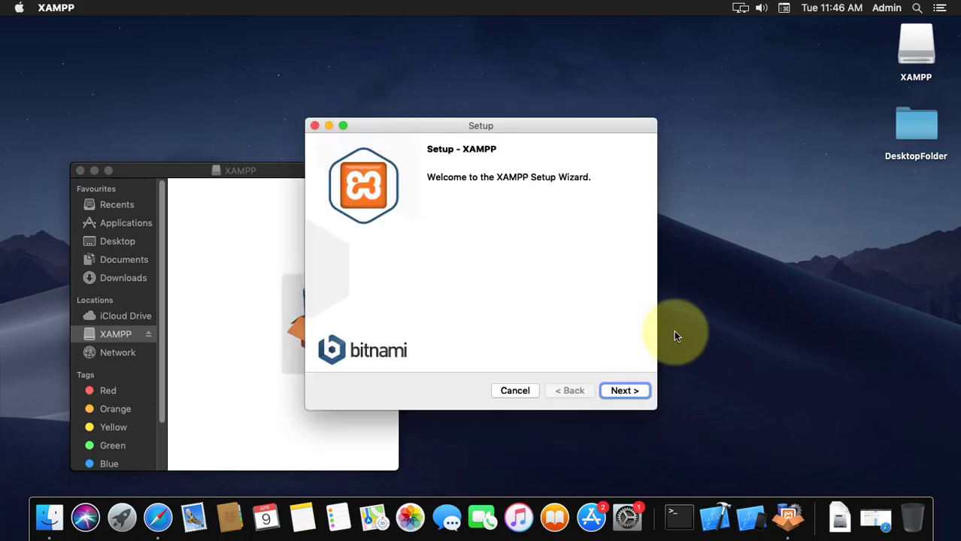
Install XAMPP with its Core and Developer Files to /Applications/XAMPP and finish setup with Launch XAMPP enabled
{"action": "left_click", "coordinate": [636, 390]}
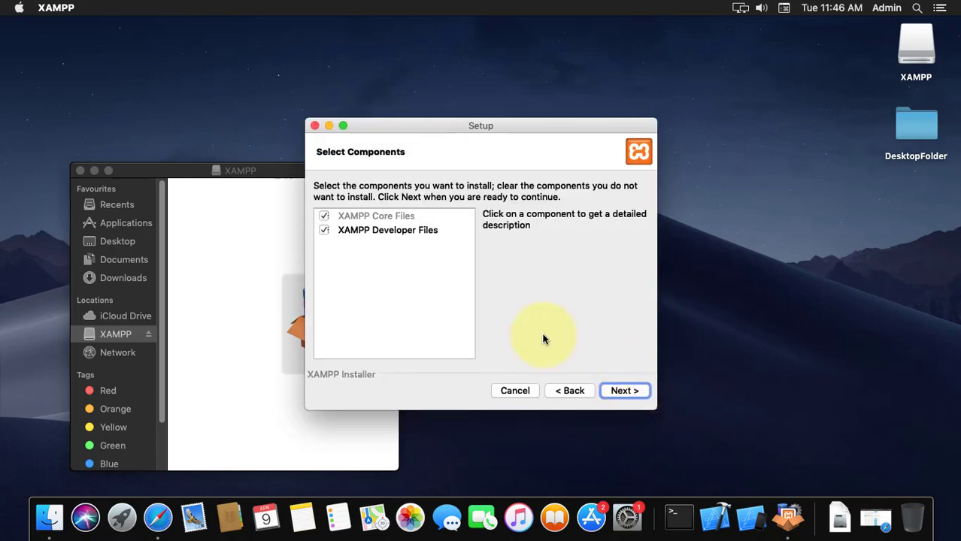
{"action": "left_click", "coordinate": [633, 393]}
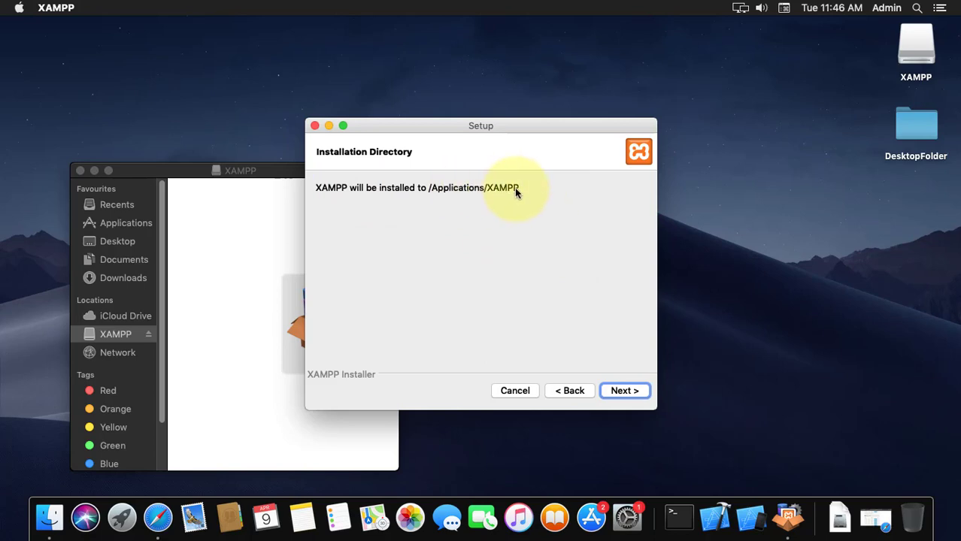
{"action": "left_click", "coordinate": [626, 390]}
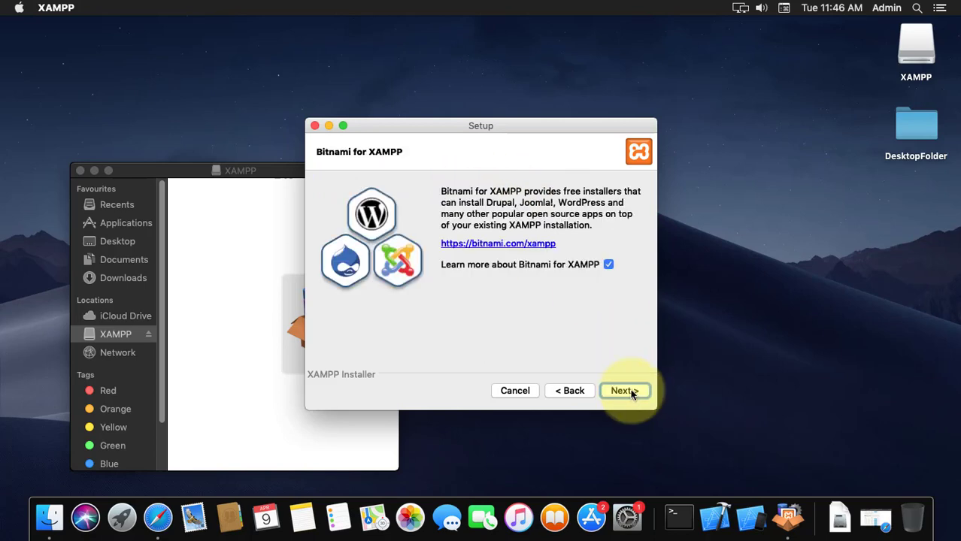
{"action": "left_click", "coordinate": [623, 391]}
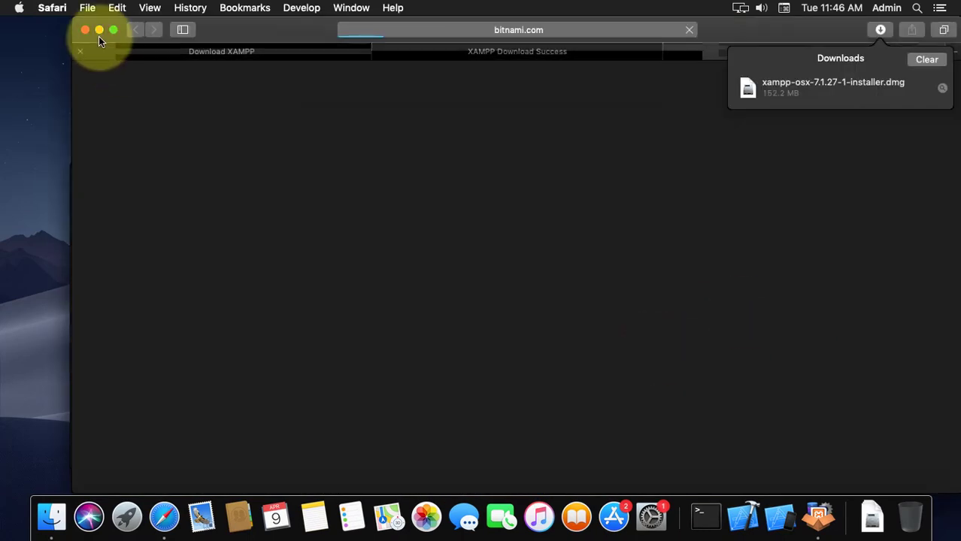
{"action": "left_click", "coordinate": [99, 29]}
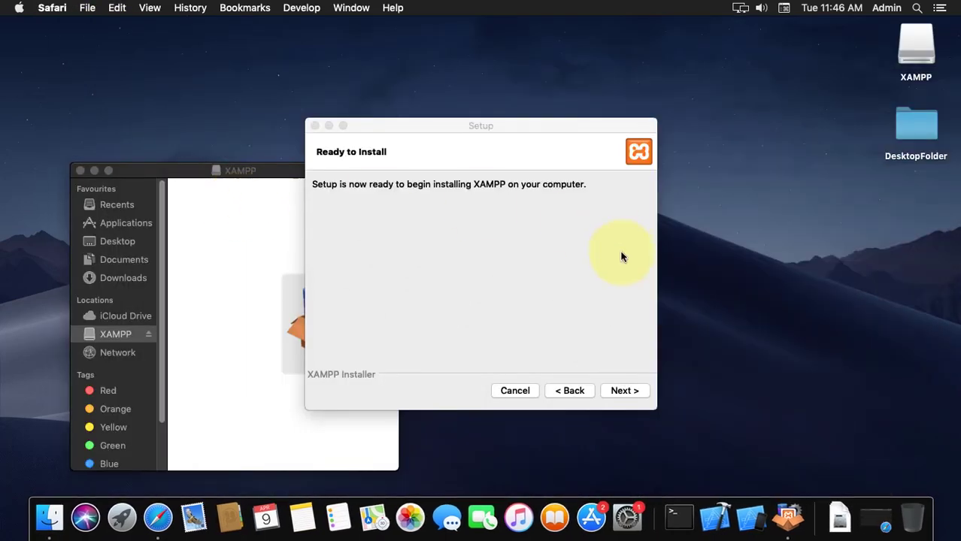
{"action": "left_click", "coordinate": [624, 391]}
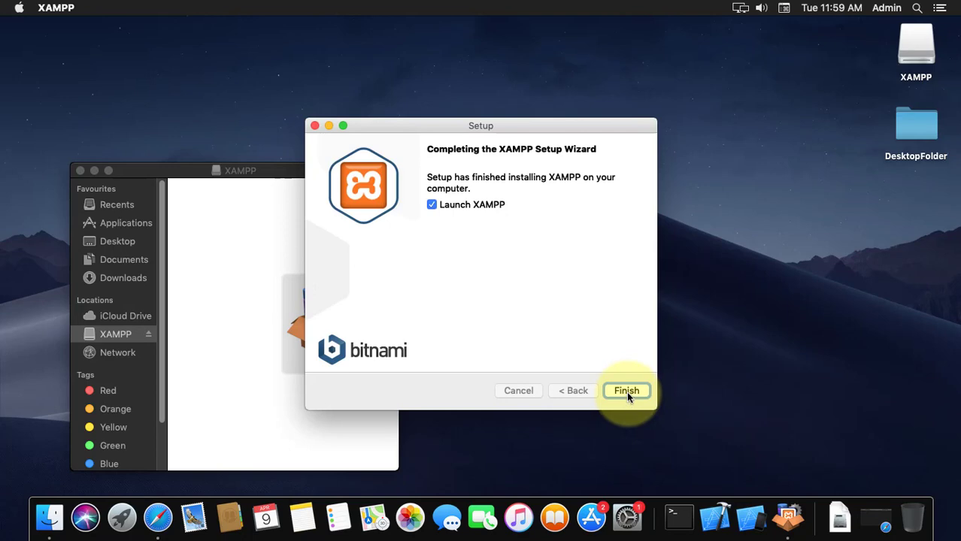
{"action": "left_click", "coordinate": [627, 391]}
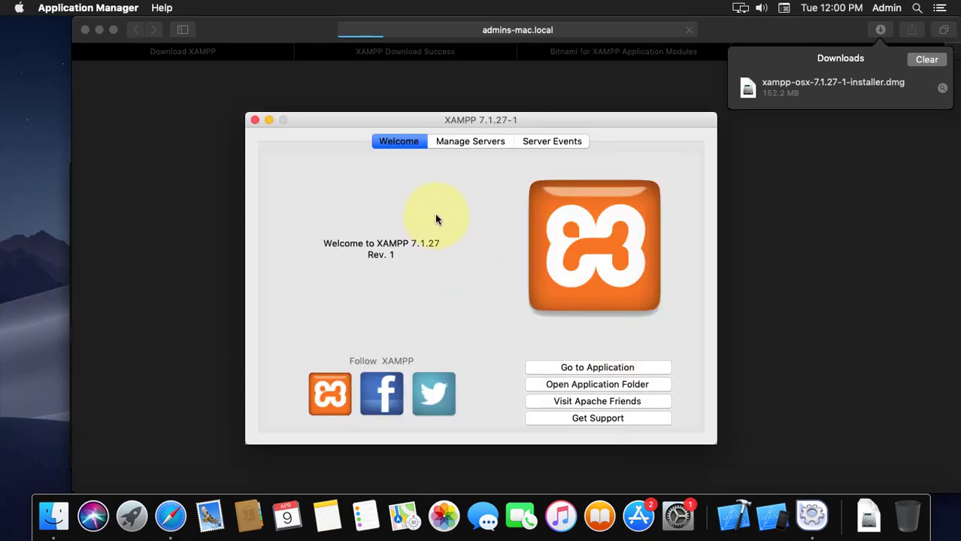
Start the MySQL Database server in the XAMPP manager's server list
{"action": "left_click", "coordinate": [471, 140]}
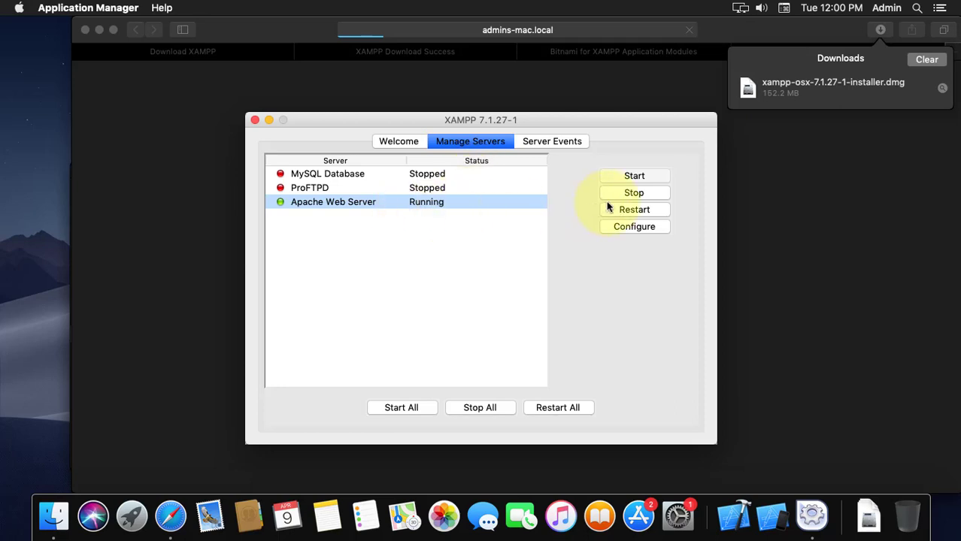
{"action": "left_click", "coordinate": [417, 176]}
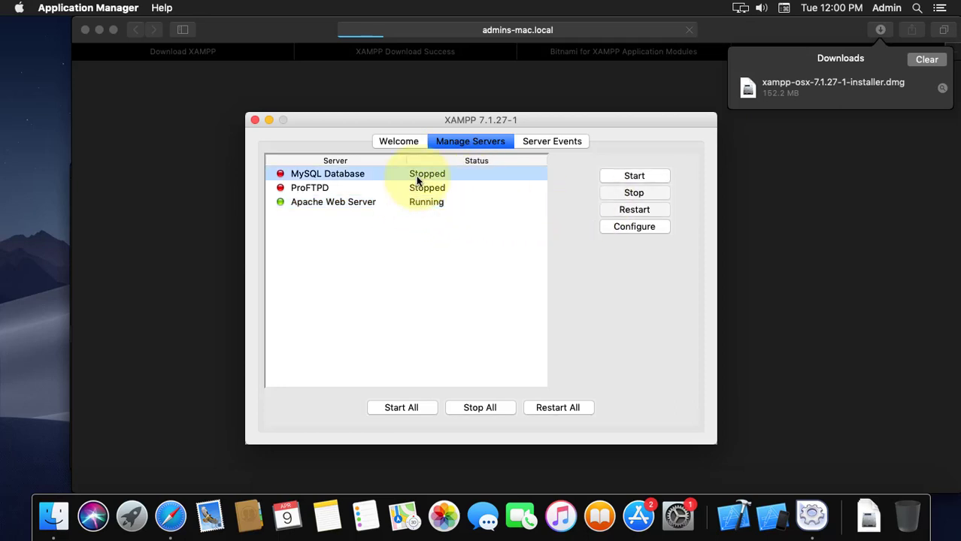
{"action": "left_click", "coordinate": [633, 177]}
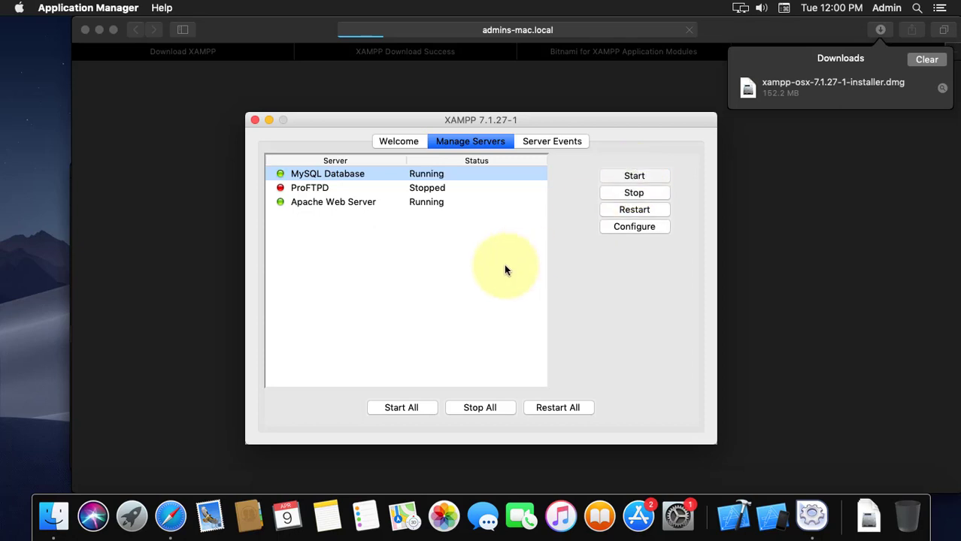
Switch to Safari and open the XAMPP welcome page at localhost
{"action": "left_click", "coordinate": [427, 30]}
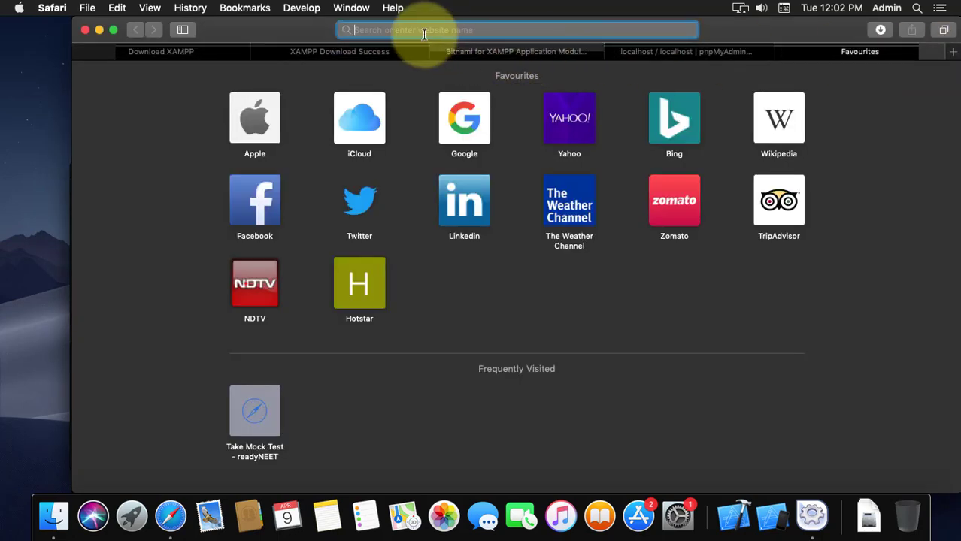
{"action": "type", "text": "localhost"}
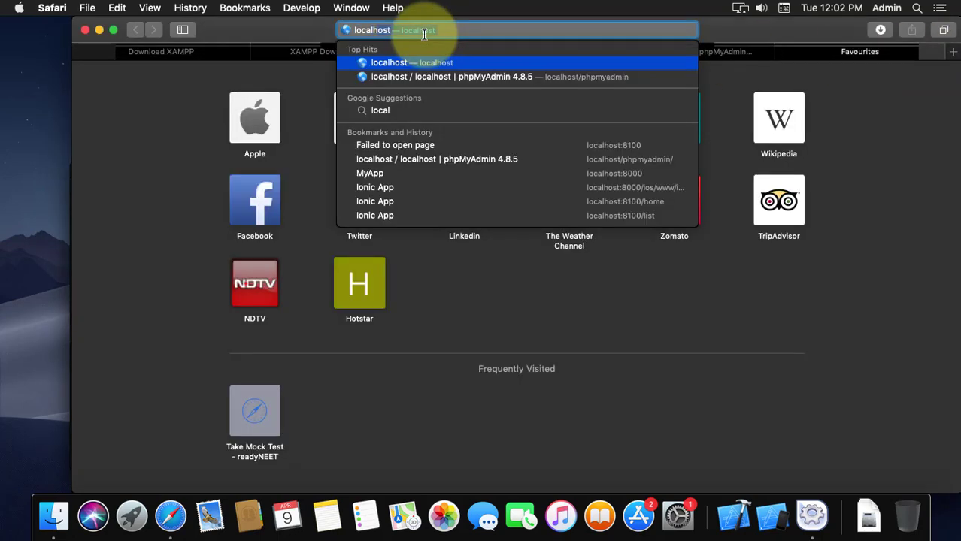
{"action": "key", "text": "Return"}
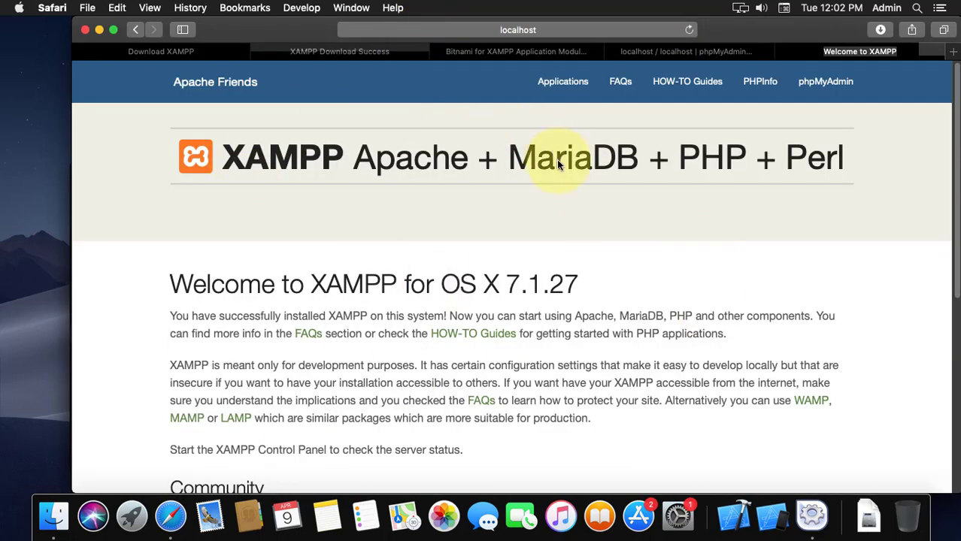
Check the PHP version on the PHPInfo page, and return to the XAMPP welcome page to open phpMyAdmin
{"action": "left_click", "coordinate": [760, 84]}
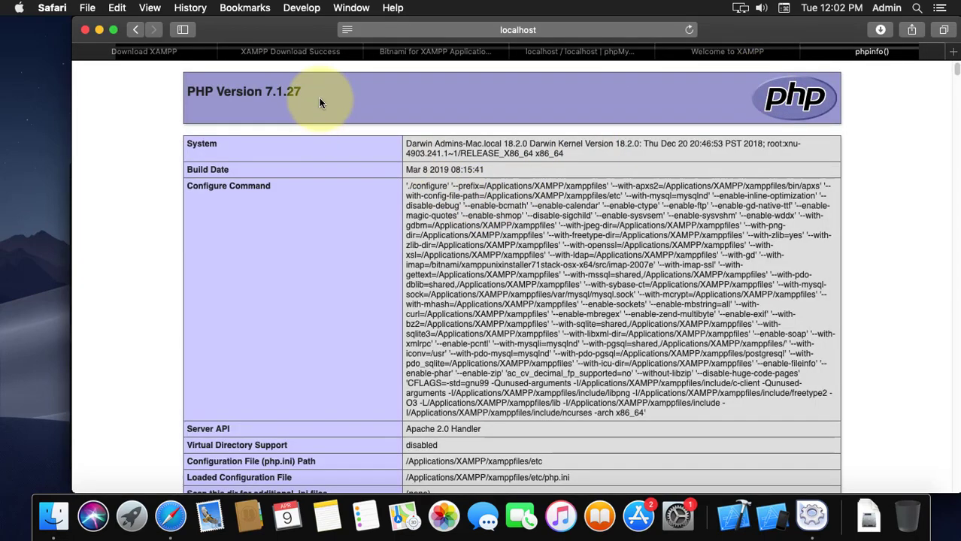
{"action": "left_click_drag", "start_coordinate": [320, 103], "coordinate": [264, 139]}
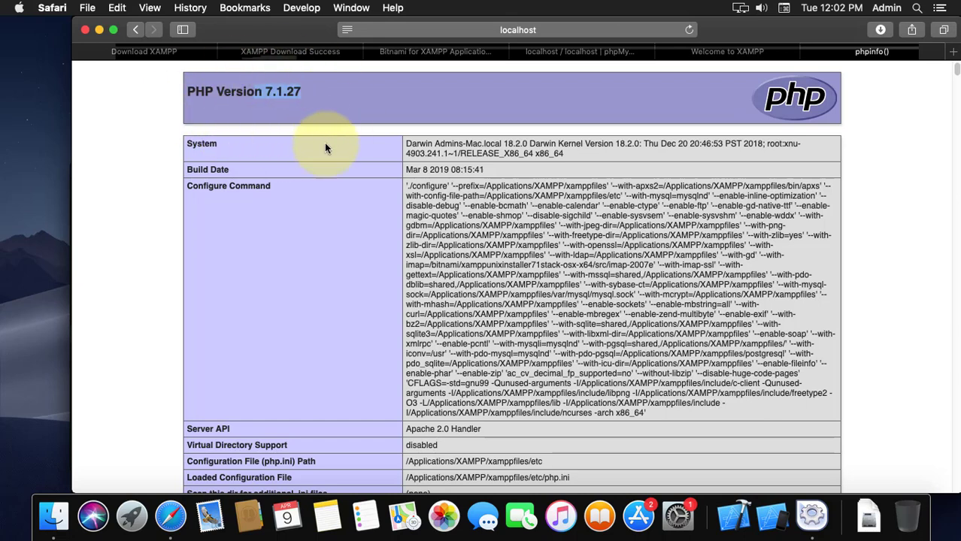
{"action": "left_click", "coordinate": [132, 31]}
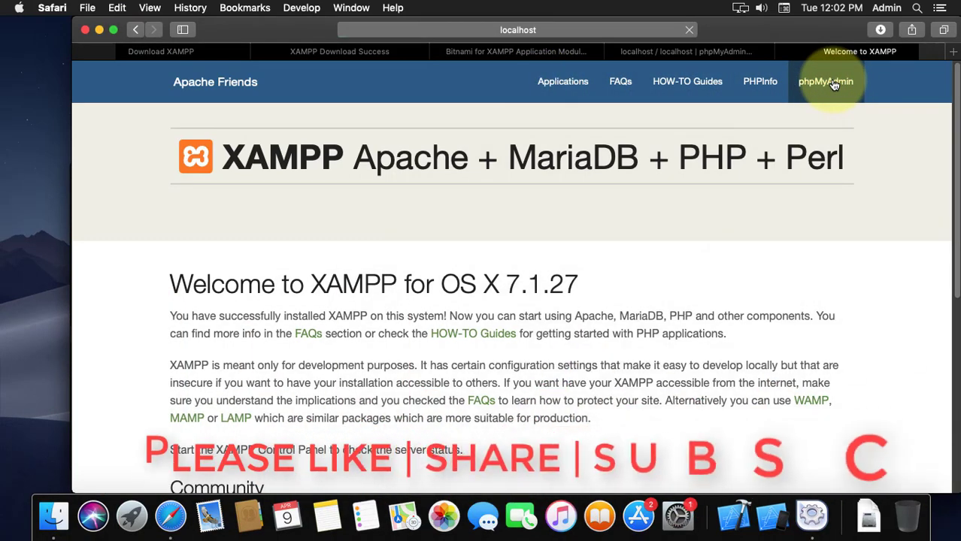
{"action": "left_click", "coordinate": [825, 82]}
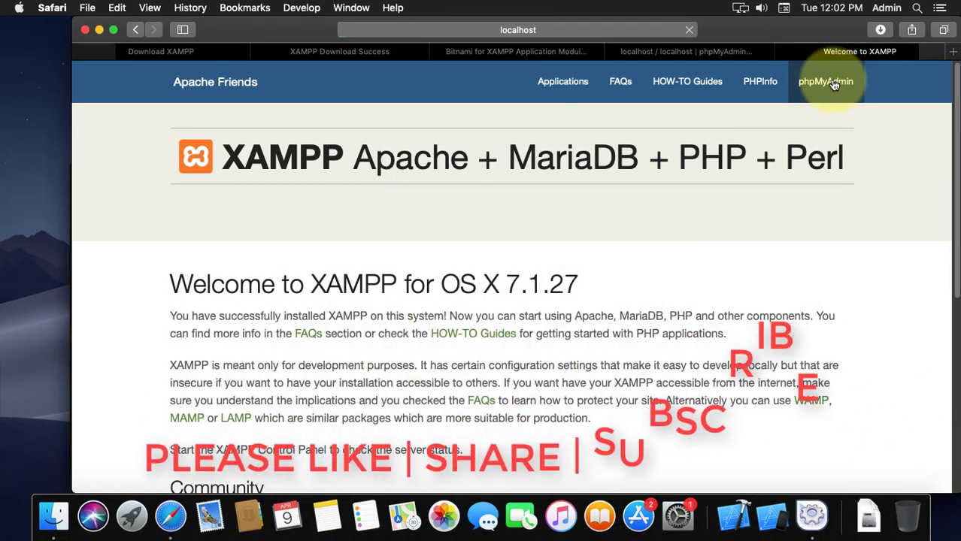